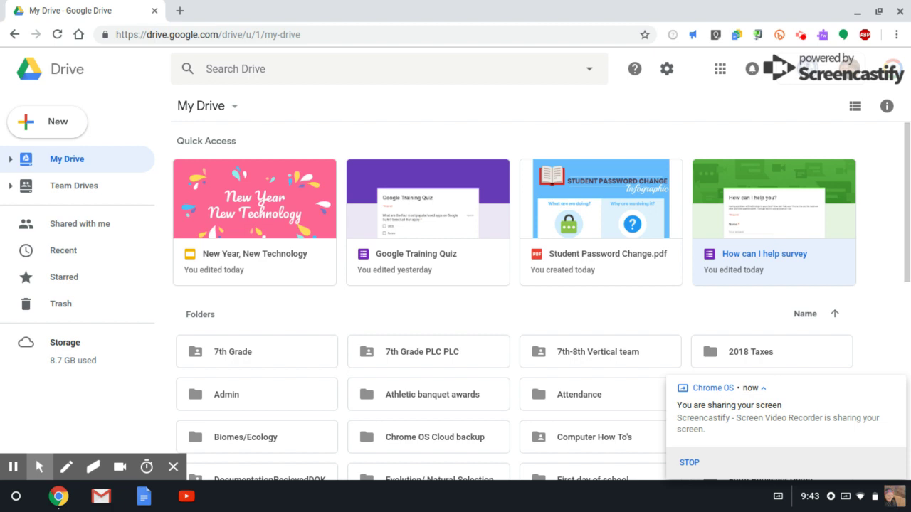
Step: Create a new Google Form from the template gallery using the Blank Quiz template
left_click(49, 126)
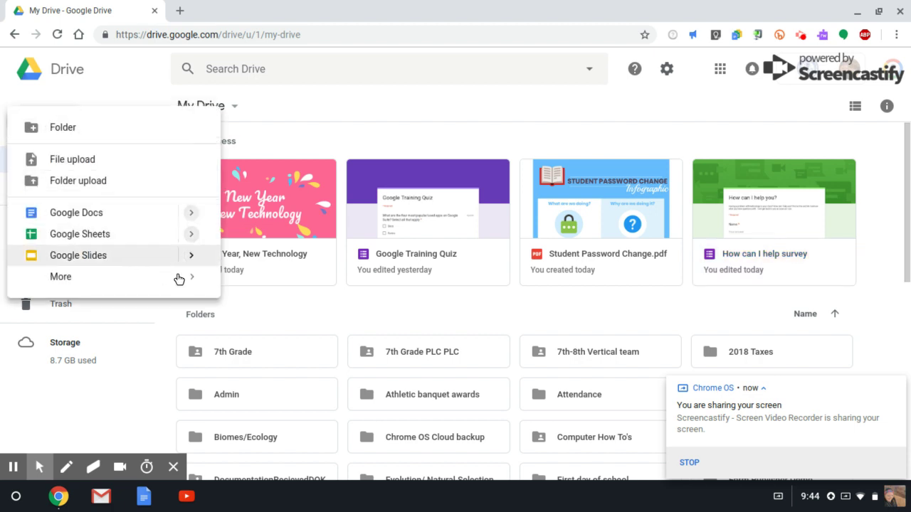
mouse_move(192, 283)
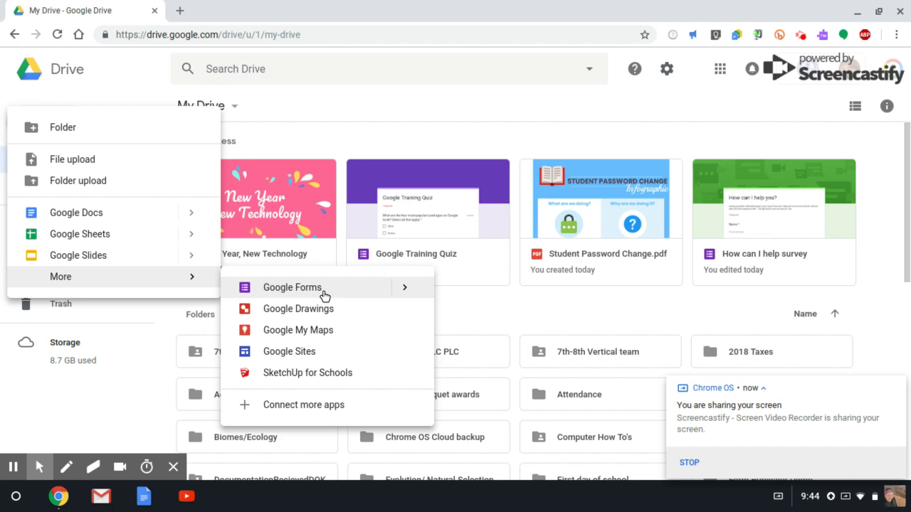
mouse_move(405, 292)
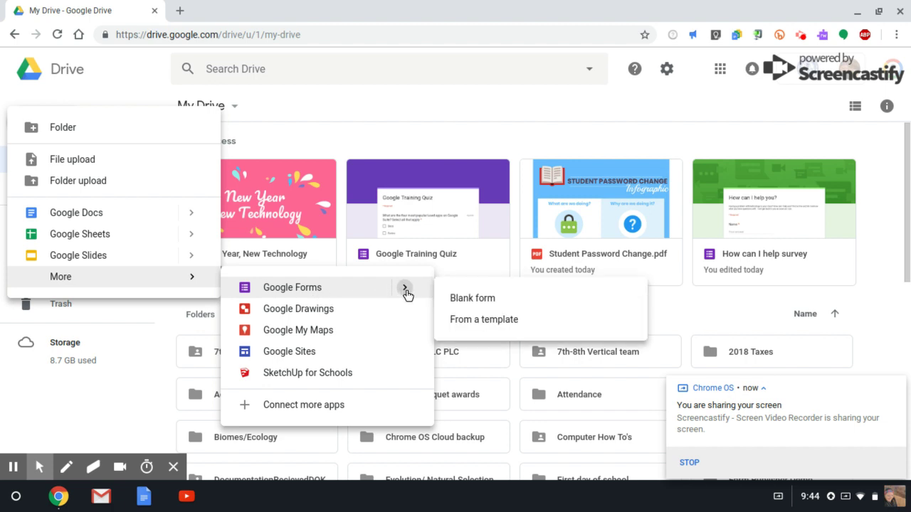
left_click(509, 326)
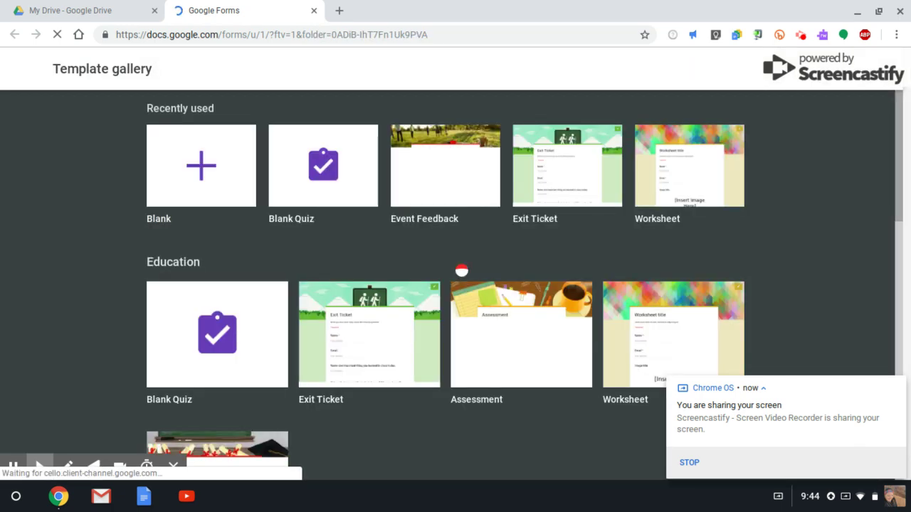
left_click(461, 271)
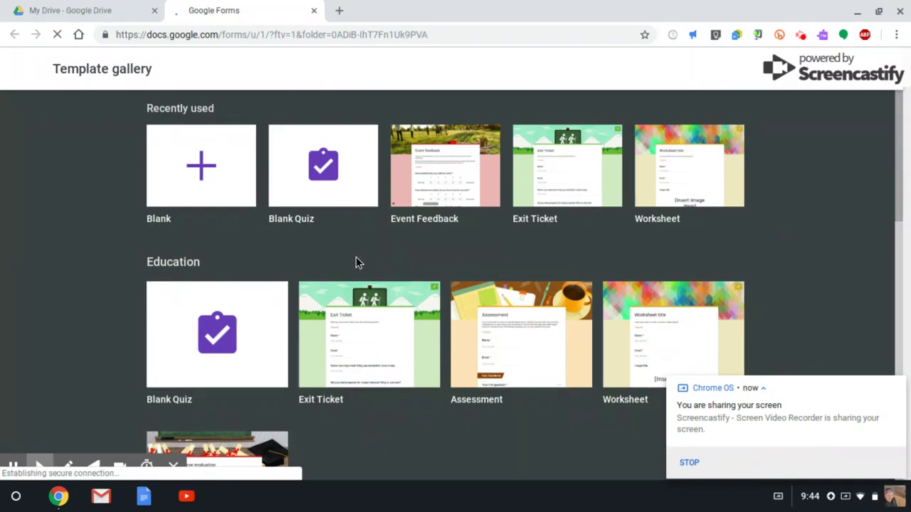
left_click(335, 168)
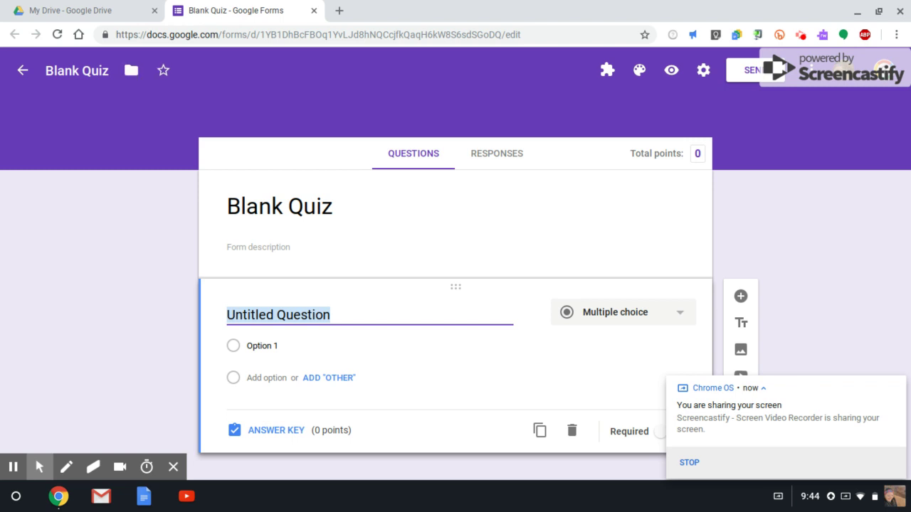
Step: Change the quiz's heading in the form body to "Training Quiz 1"
left_click(296, 206)
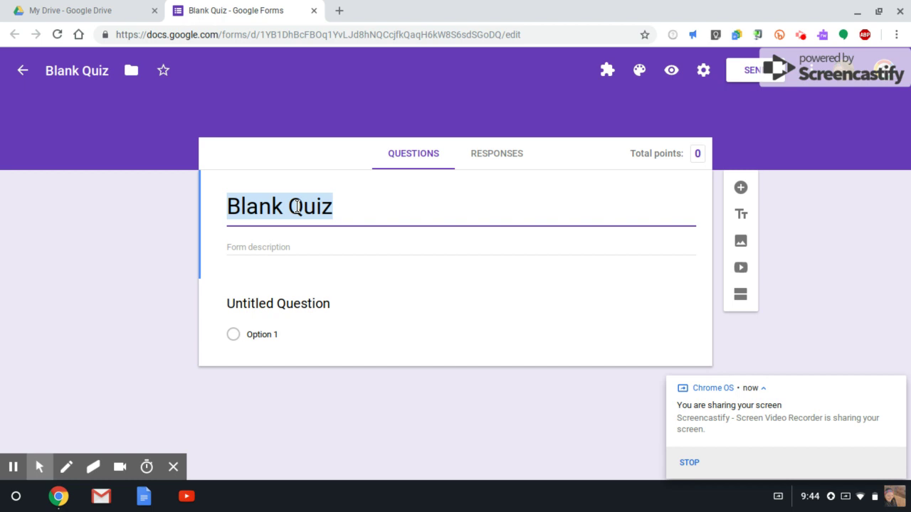
type("Traing")
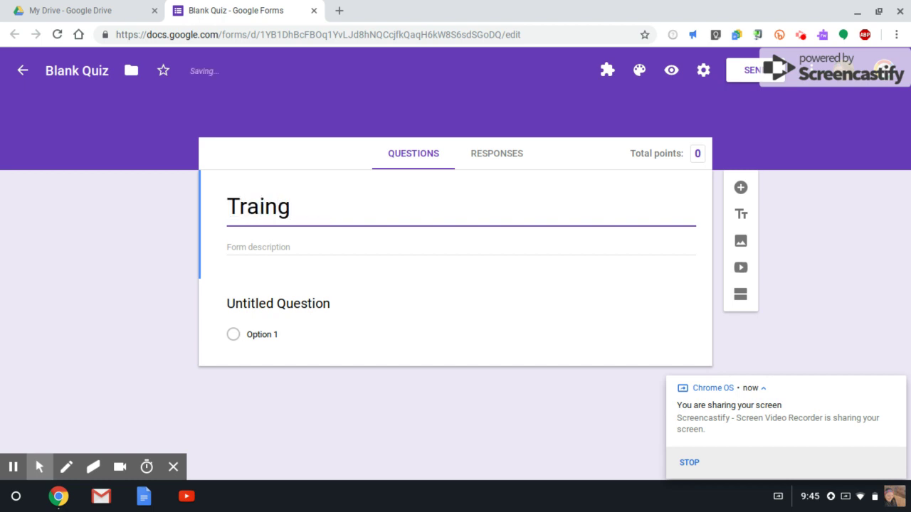
key("BackSpace")
type("ing Qu")
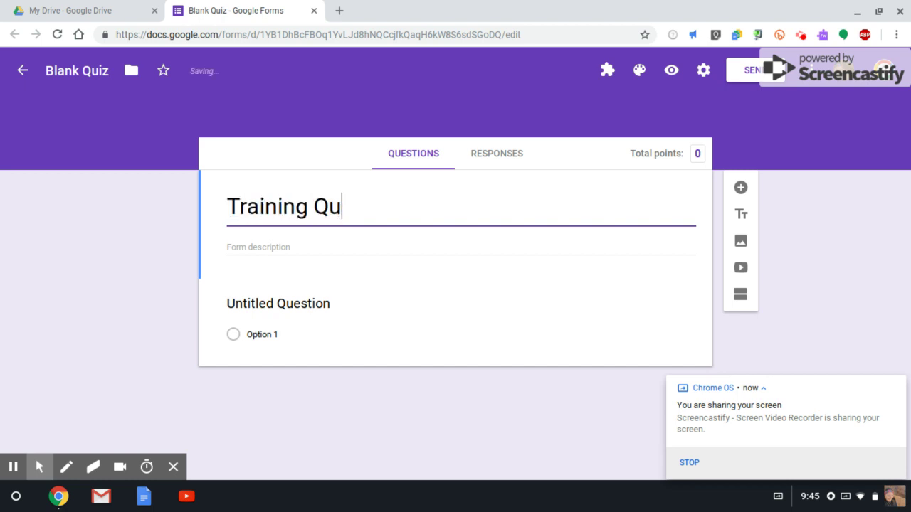
type("iz 1")
left_click(97, 187)
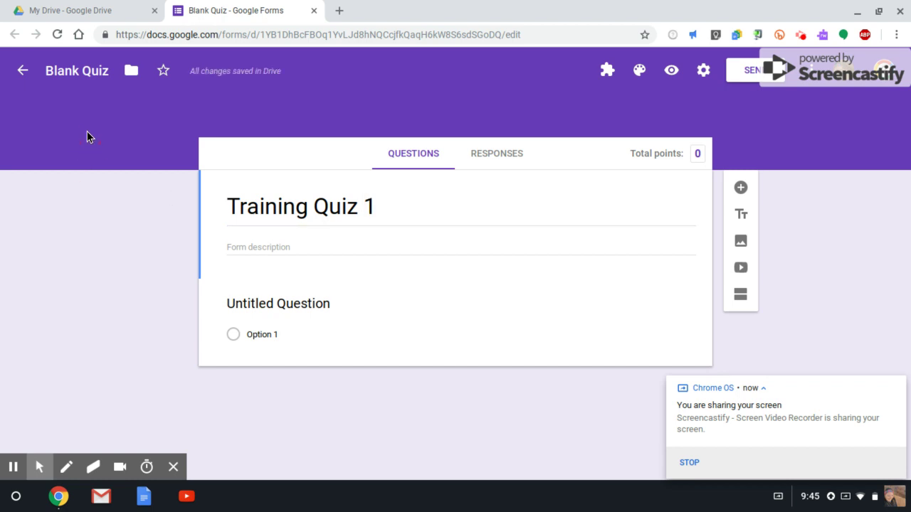
Step: Rename the form file from its default name to "Training Quiz 1"
double_click(86, 72)
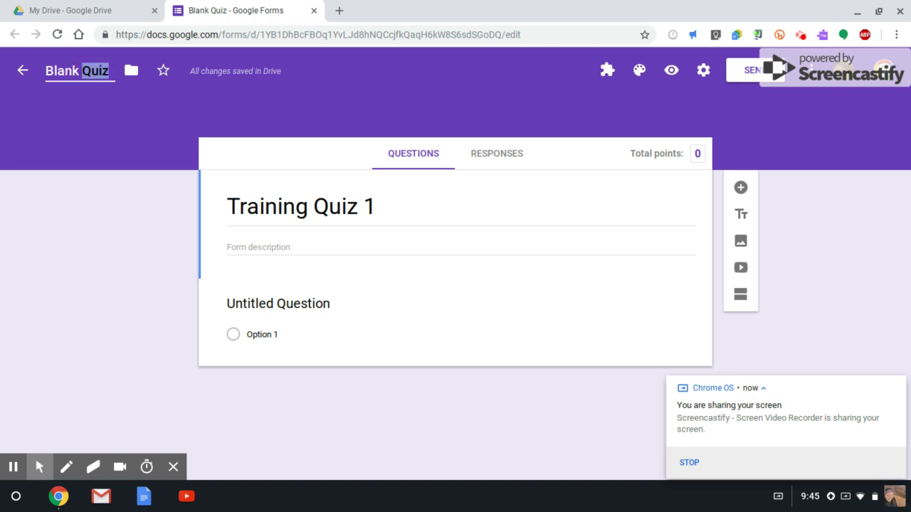
double_click(72, 72)
left_click(72, 72)
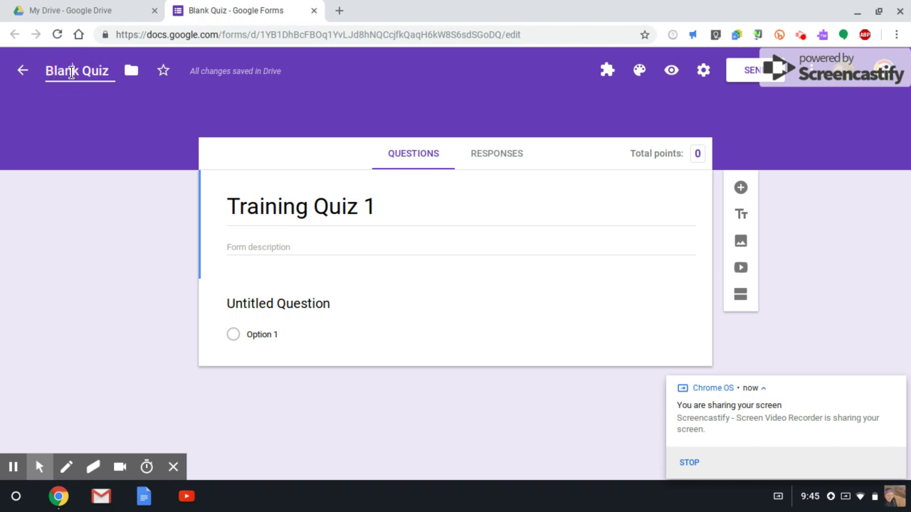
double_click(72, 72)
right_click(72, 72)
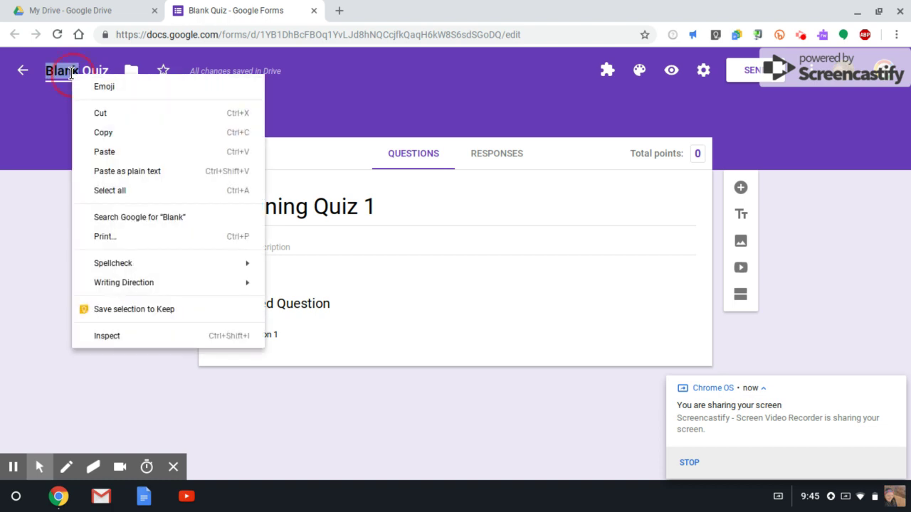
left_click(53, 72)
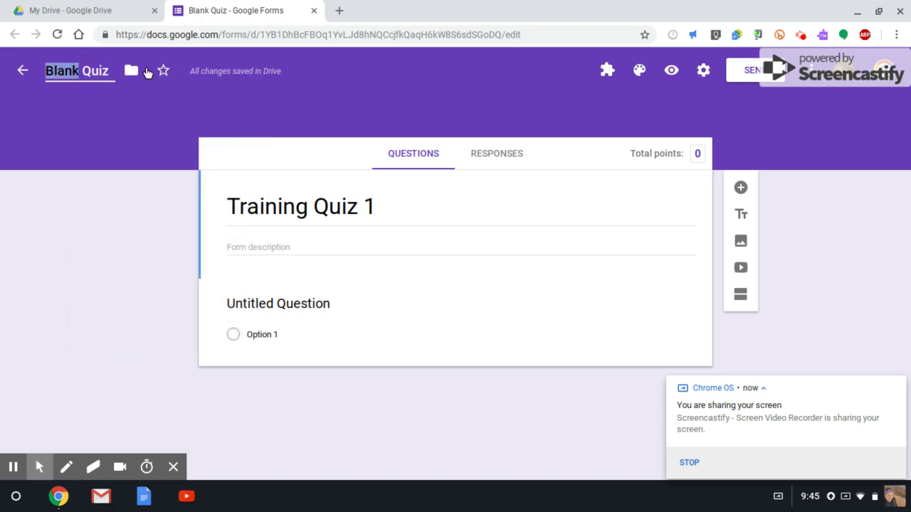
type("Training")
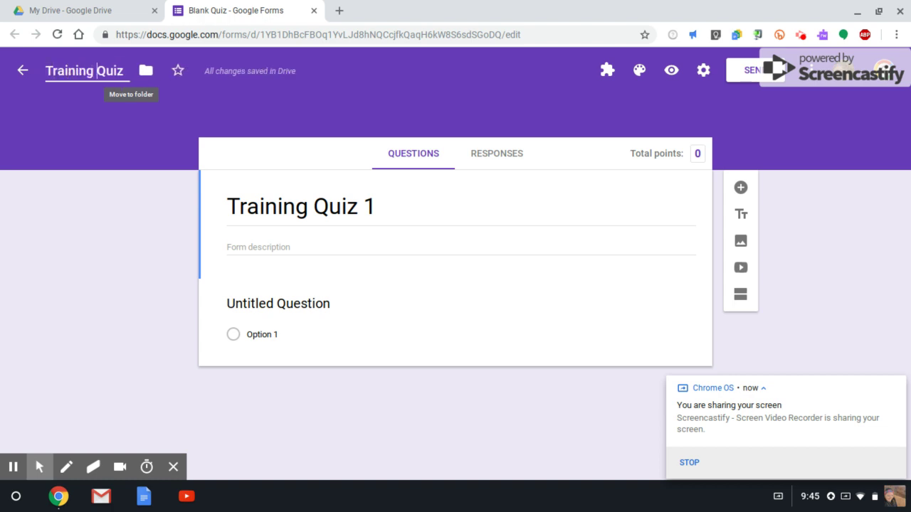
key("Right")
key("Right")
key("Right")
key("Right")
key("Right")
type("1")
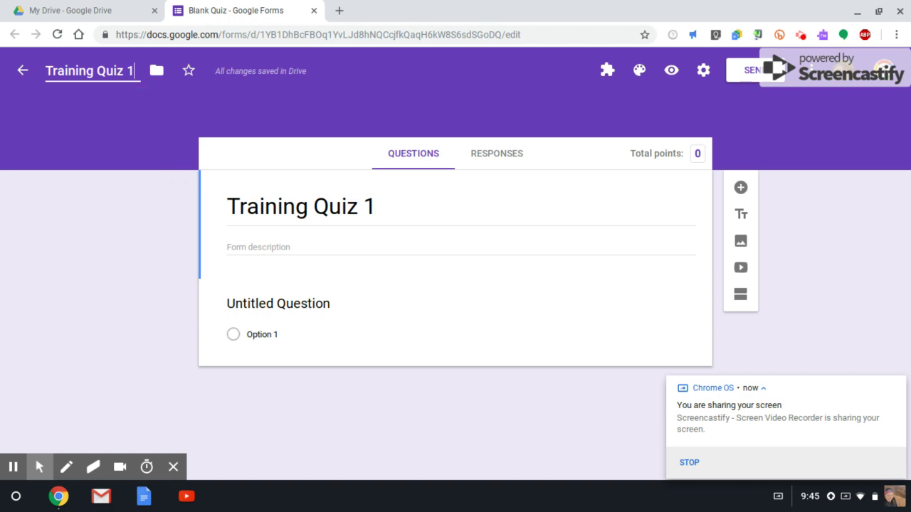
left_click(166, 168)
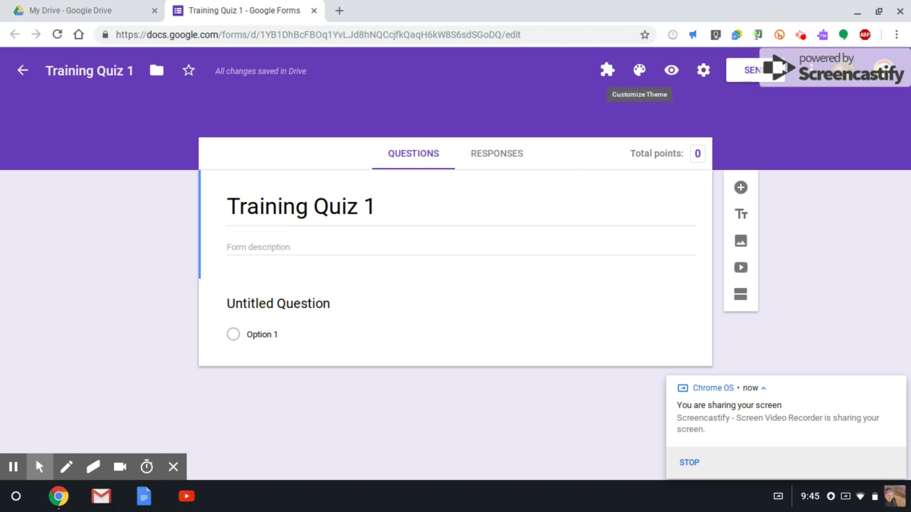
Step: Show the form's theme customization options and dismiss the screen-sharing notification covering them
left_click(640, 70)
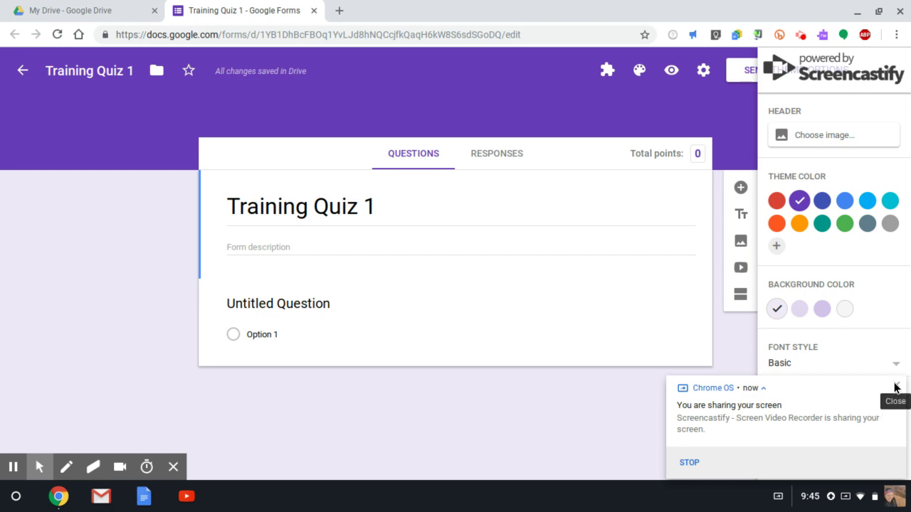
left_click(896, 386)
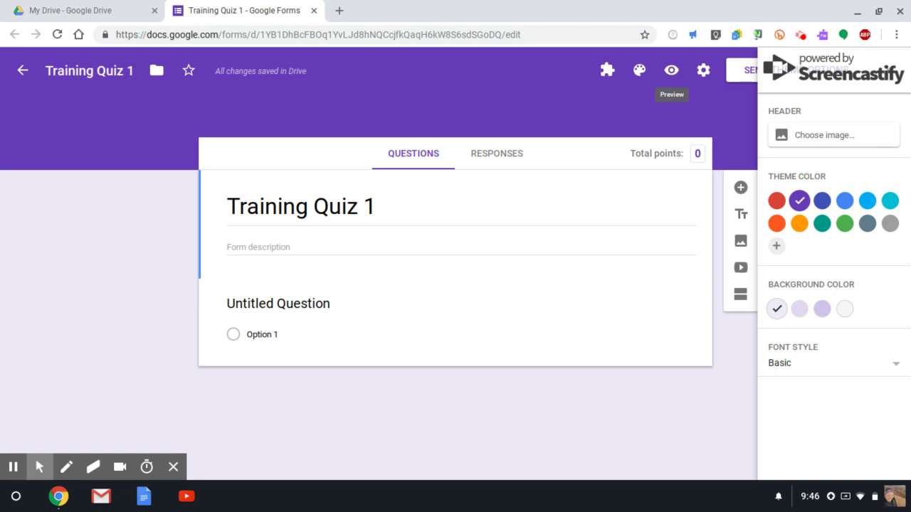
Step: Limit the form to 1 response per respondent in the general settings and save
left_click(704, 75)
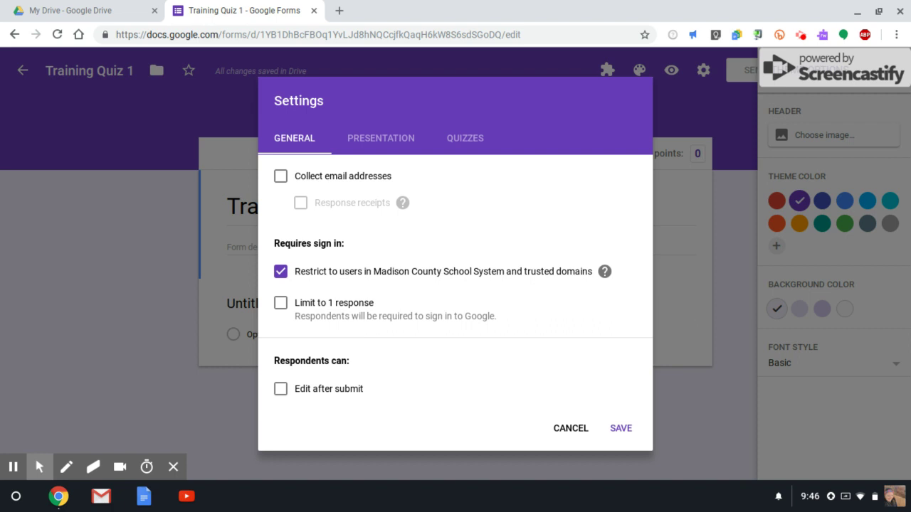
left_click(281, 304)
left_click(622, 430)
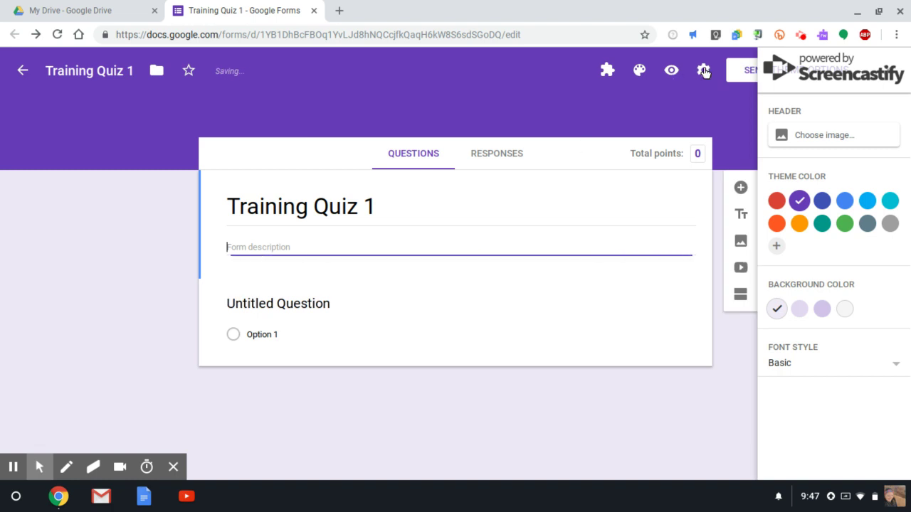
Step: Enable shuffled question order in the form's presentation settings, leaving the progress bar off, and begin editing the confirmation message
left_click(704, 70)
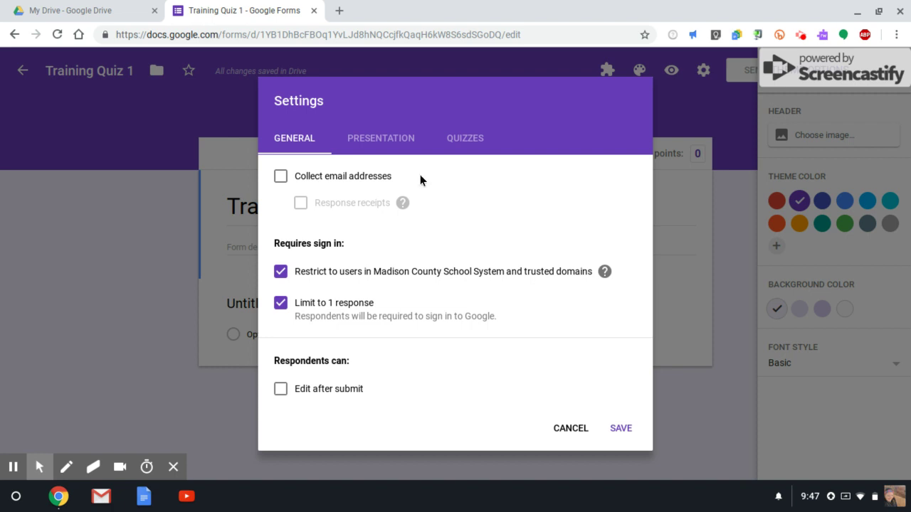
left_click(380, 143)
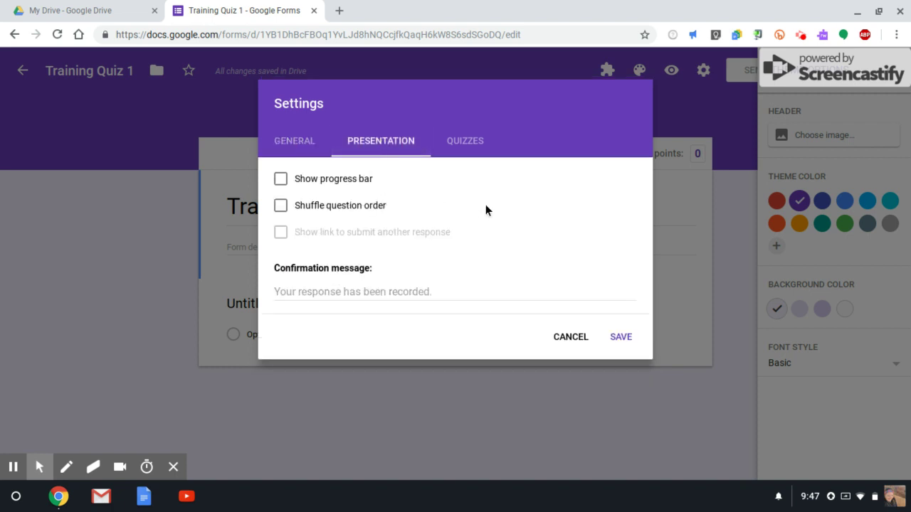
left_click(281, 182)
left_click(281, 182)
left_click(280, 207)
left_click(350, 296)
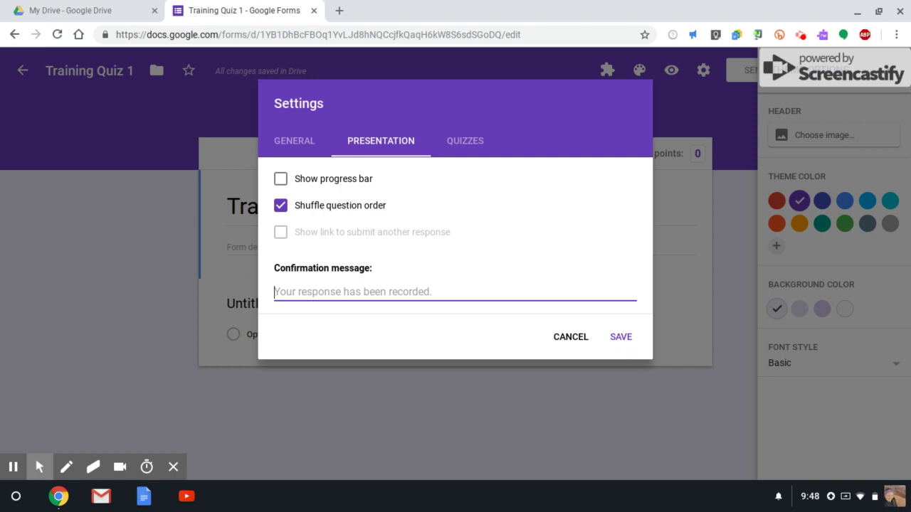
type("C")
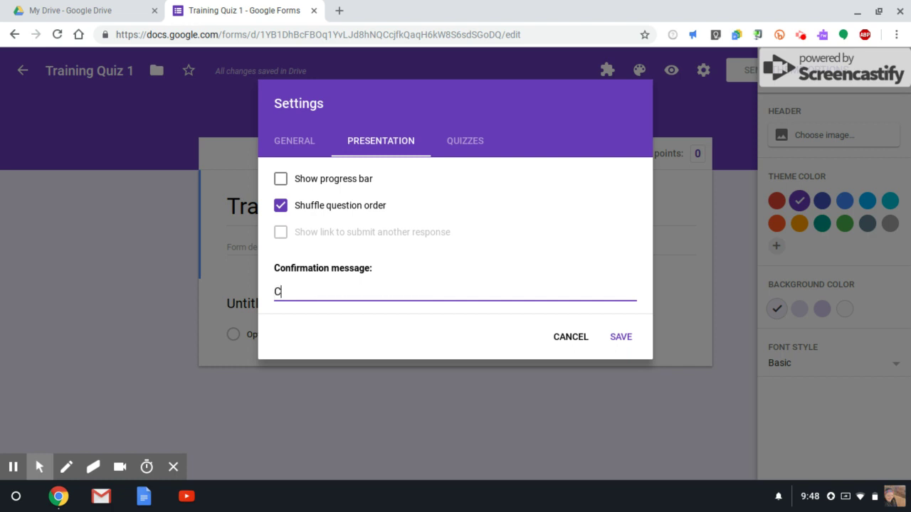
type("ongratulations you findi")
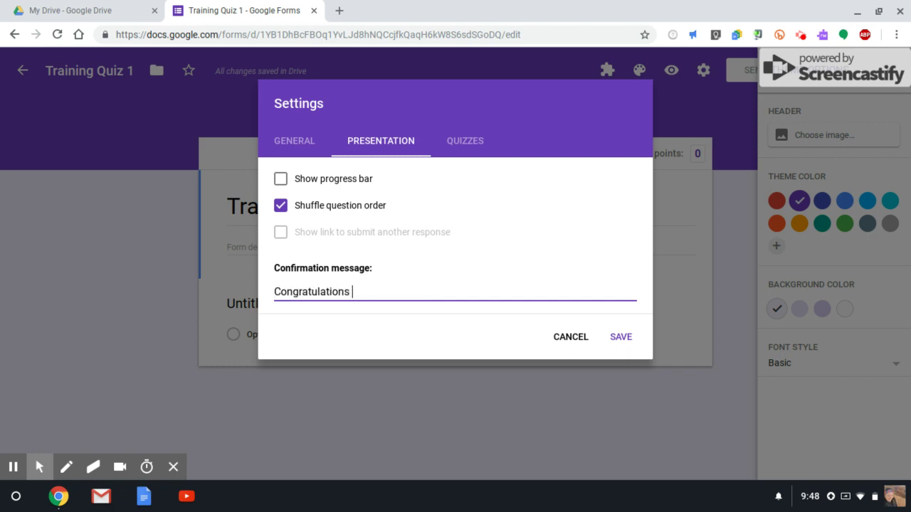
key("BackSpace")
key("BackSpace")
key("BackSpace")
type("nished! You")
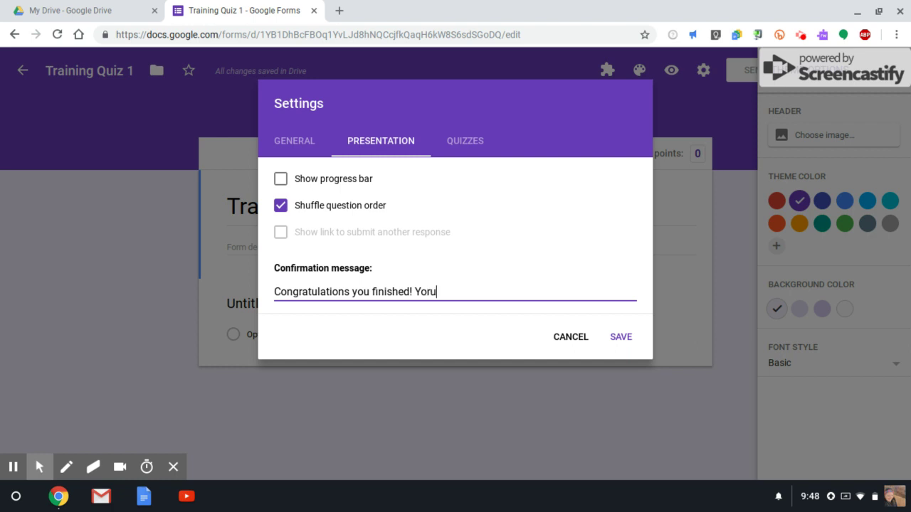
key("BackSpace")
key("BackSpace")
key("BackSpace")
key("BackSpace")
key("BackSpace")
key("BackSpace")
key("BackSpace")
key("BackSpace")
key("BackSpace")
key("BackSpace")
key("BackSpace")
key("BackSpace")
key("BackSpace")
key("BackSpace")
key("BackSpace")
key("BackSpace")
key("BackSpace")
key("BackSpace")
key("BackSpace")
key("BackSpace")
key("BackSpace")
key("BackSpace")
key("BackSpace")
key("BackSpace")
key("BackSpace")
key("BackSpace")
key("BackSpace")
key("BackSpace")
key("BackSpace")
key("BackSpace")
key("BackSpace")
key("BackSpace")
key("BackSpace")
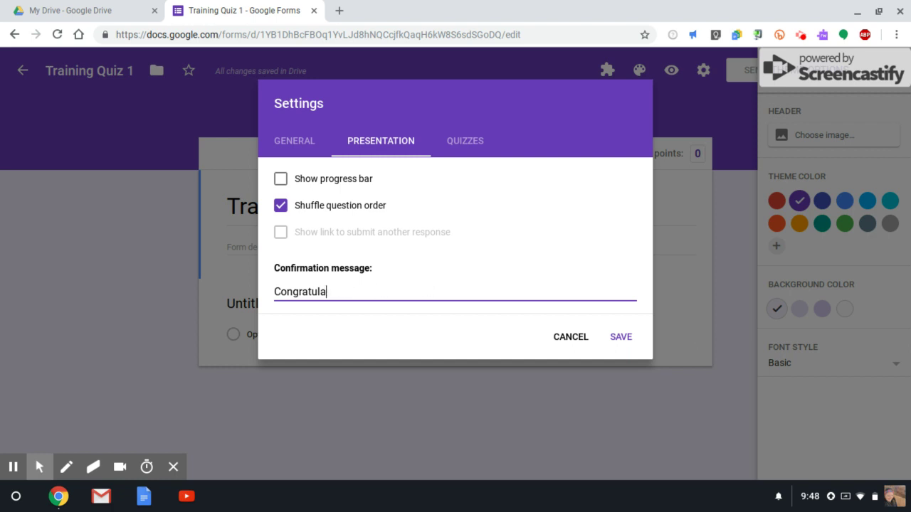
Step: Set the confirmation message to "Congratulations! If you completed this and made a grade of 90 or above, your certificate will be in your inbox soon"
type("Congratulations! If you completed tha")
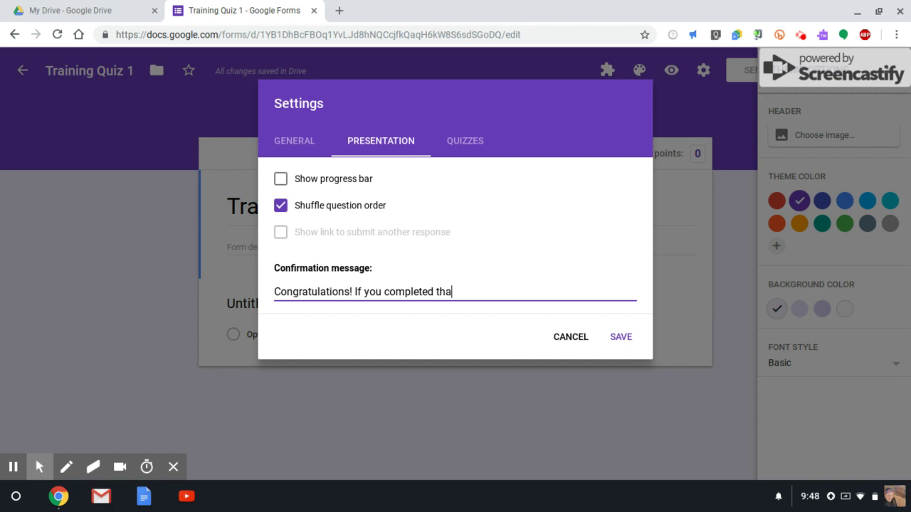
key("BackSpace")
type("is and made a grade of ")
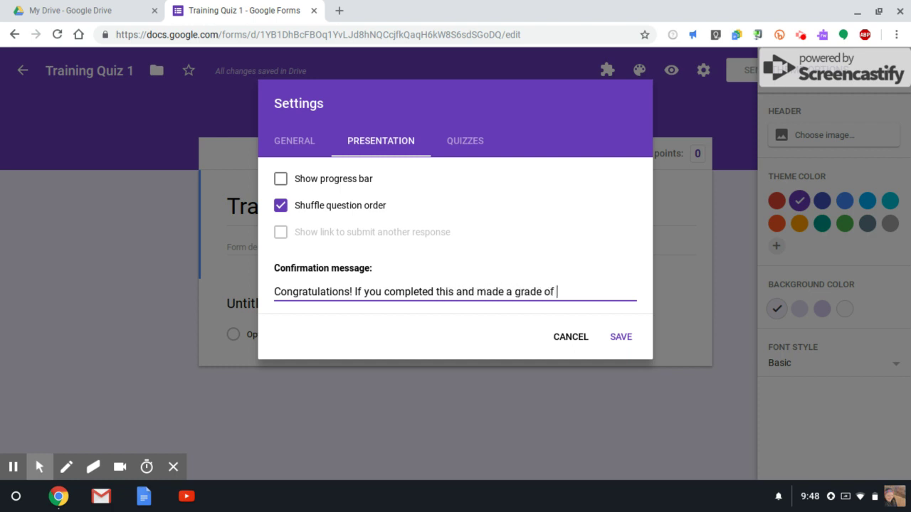
type("90 or above, your certifi")
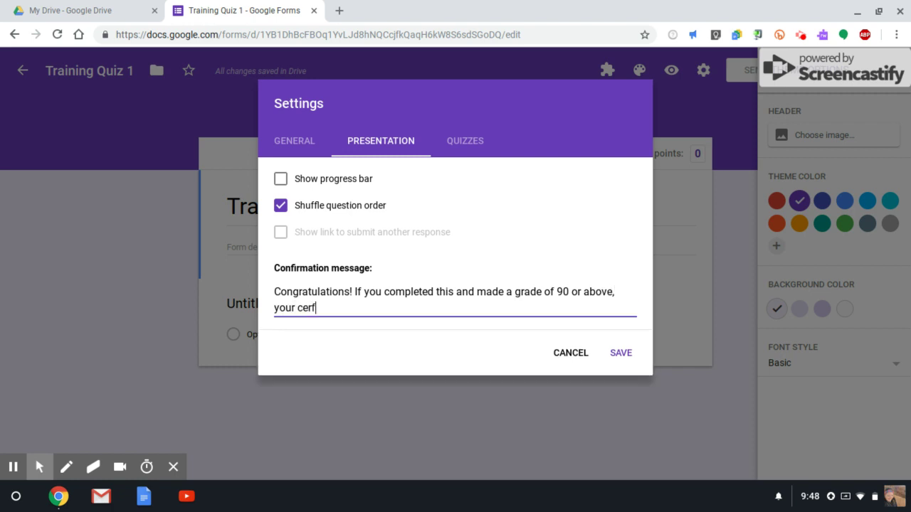
type("cate will be in")
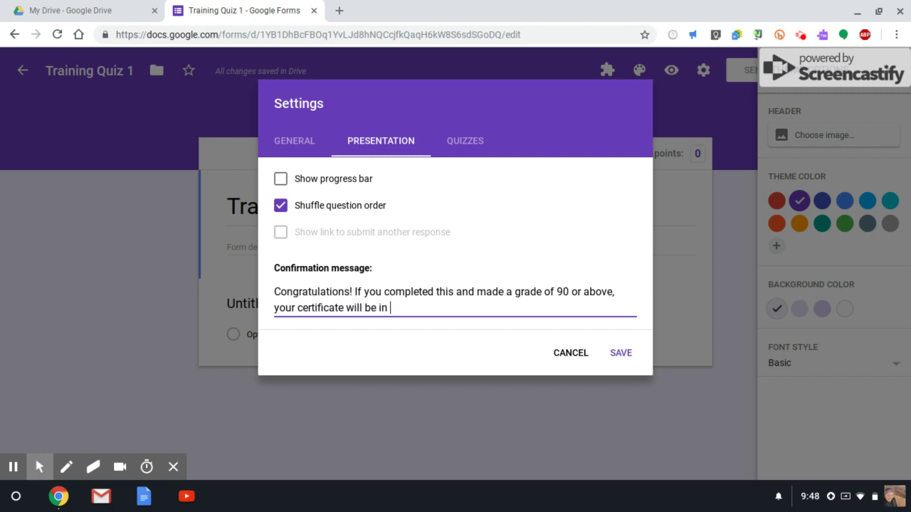
type(" your inbox soon")
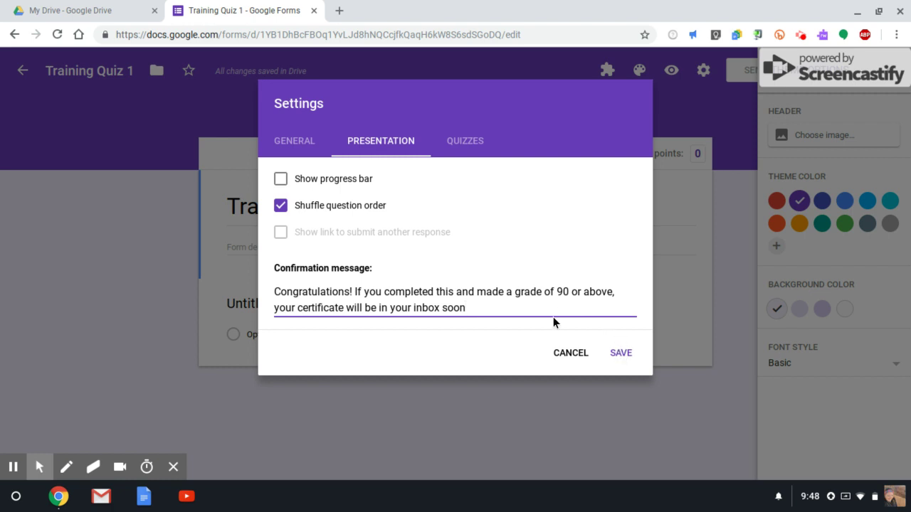
Step: Go through the quiz options, keeping missed questions, correct answers and point values visible to respondents, and save the form settings
left_click(473, 146)
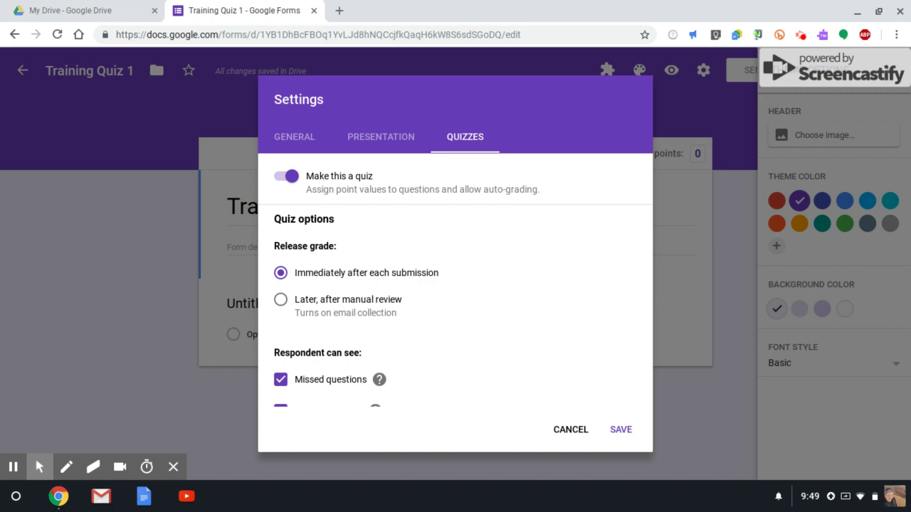
scroll(456, 285, "down", 2)
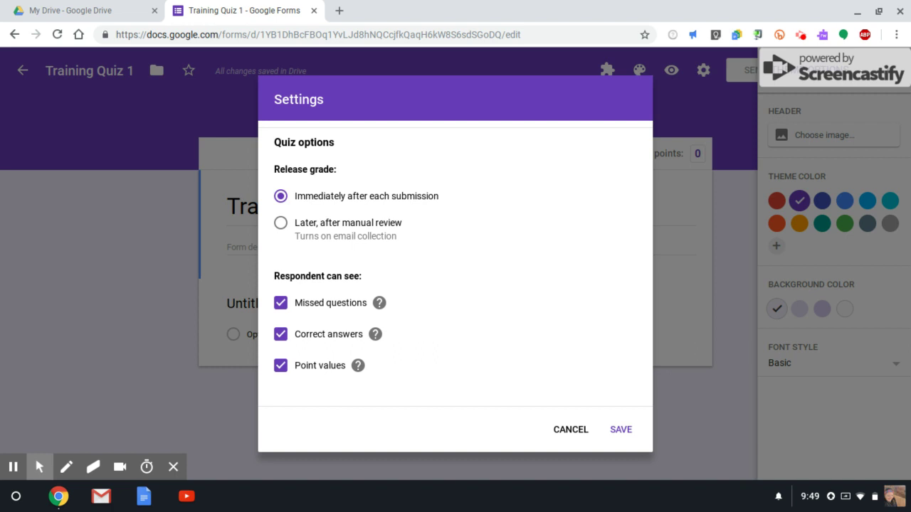
left_click(280, 304)
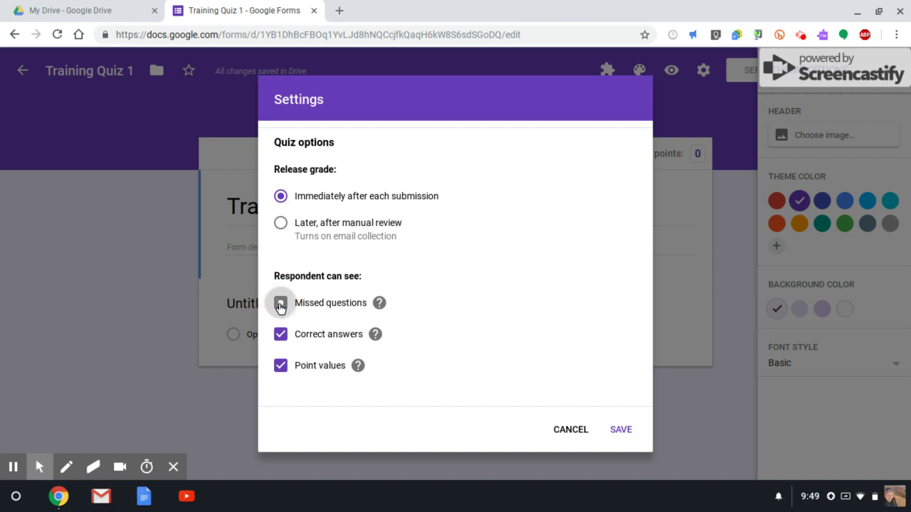
left_click(281, 336)
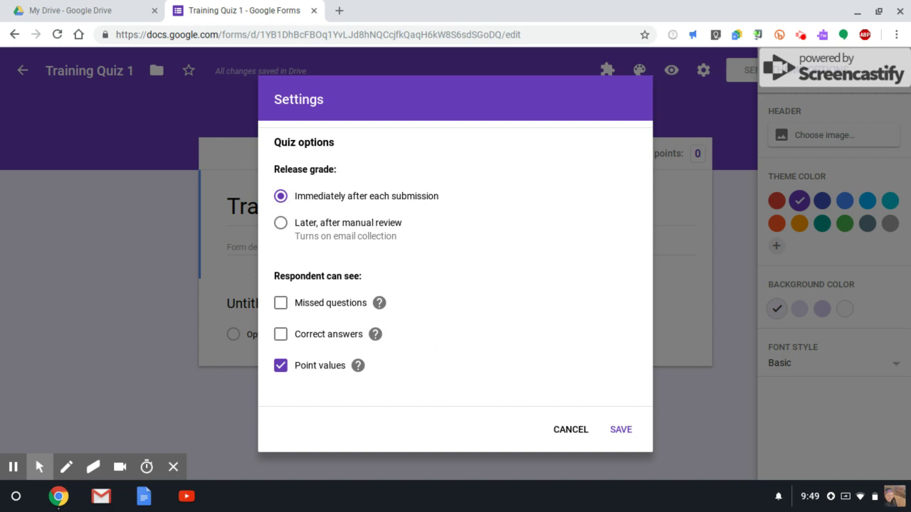
left_click(280, 334)
left_click(281, 303)
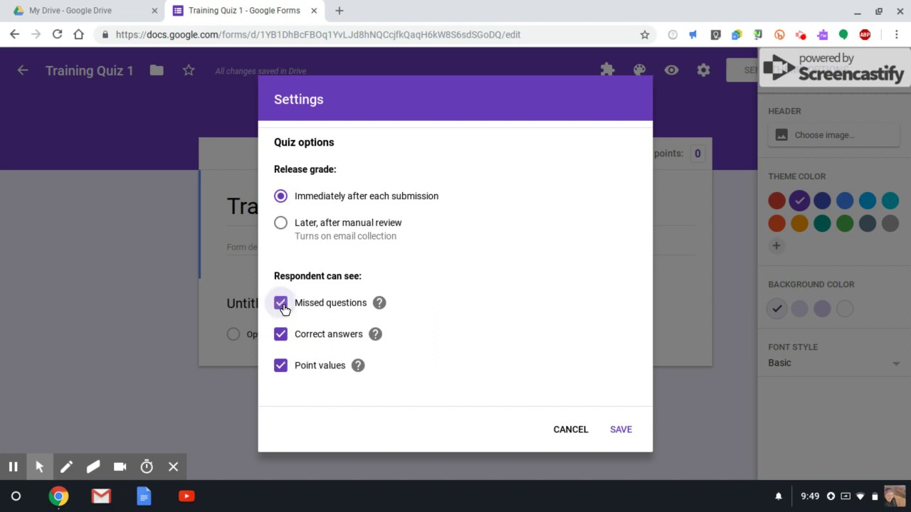
left_click(625, 432)
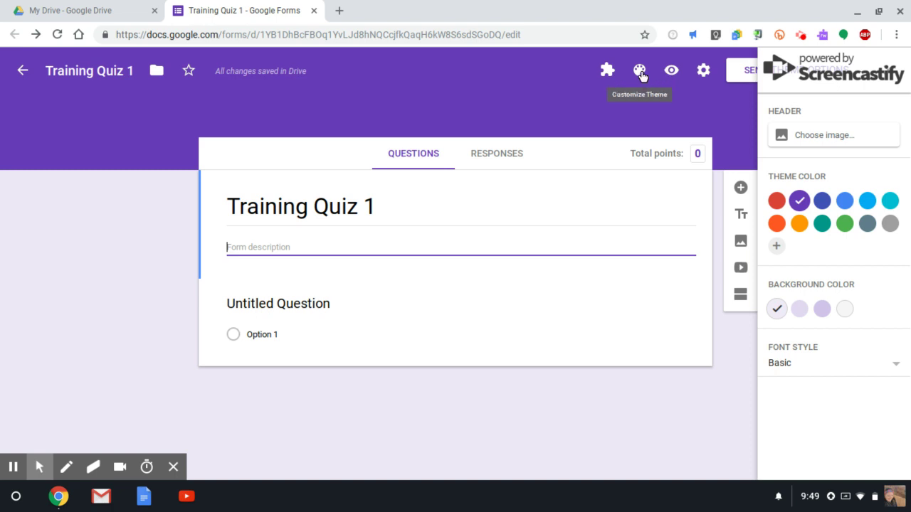
Step: Close the theme options and turn the untitled question into a Checkboxes question reading "What are the four most popular/used apps on Google Suite? Select all that apply"
left_click(859, 142)
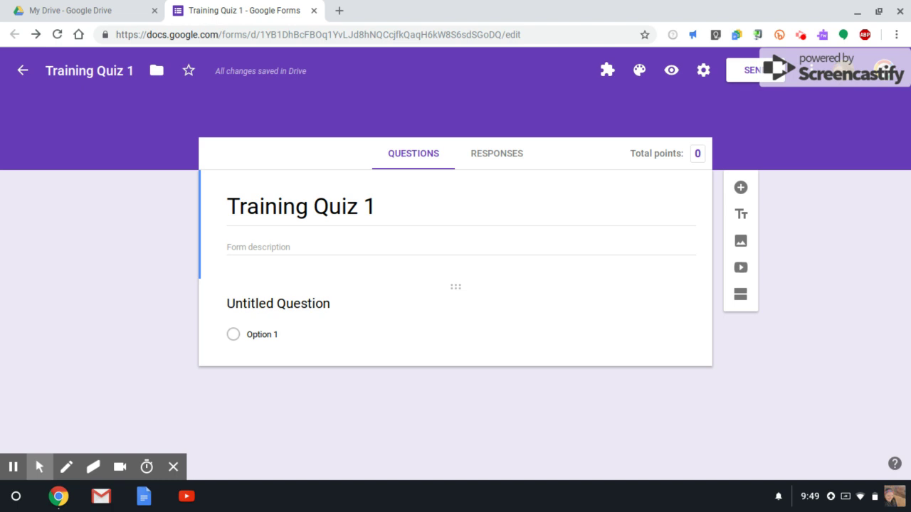
left_click(318, 300)
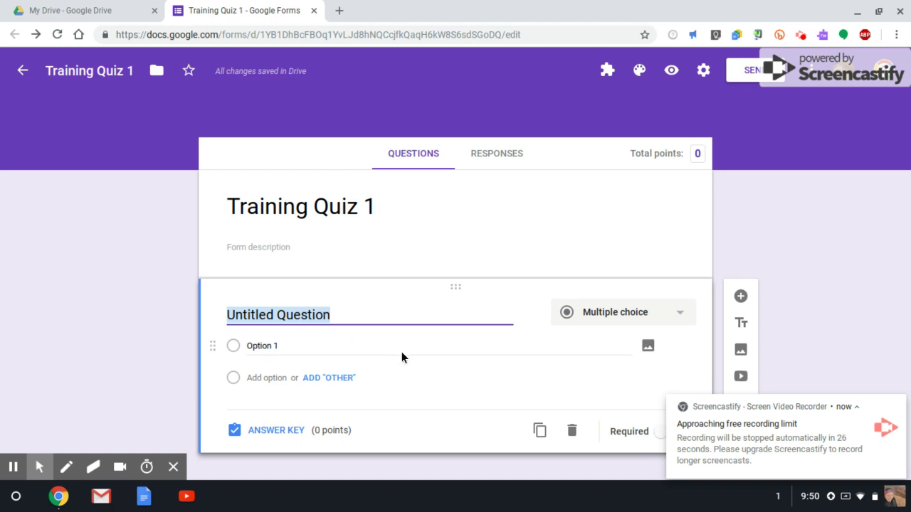
type("What")
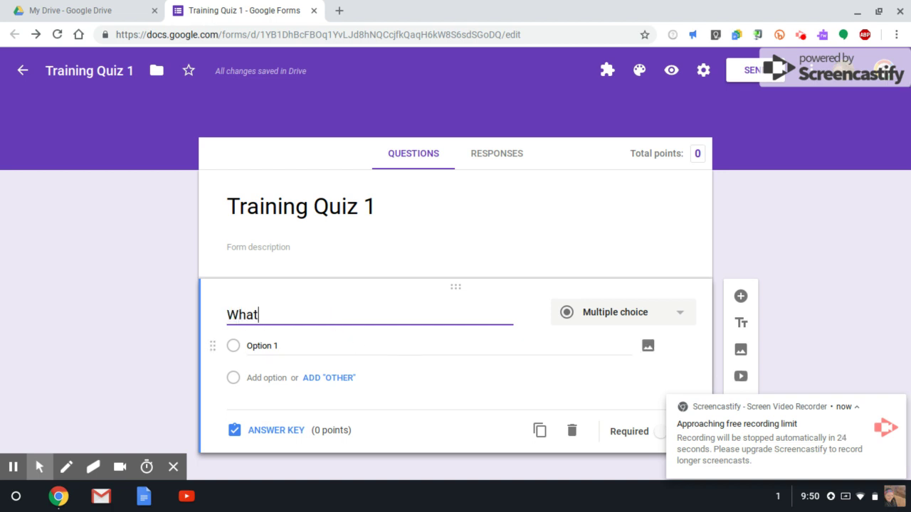
type(" are the four")
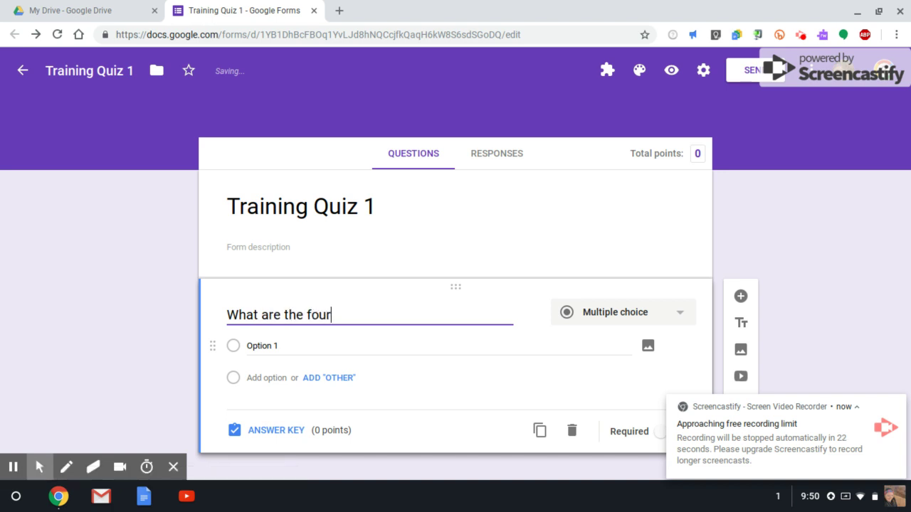
type(" most popular/use")
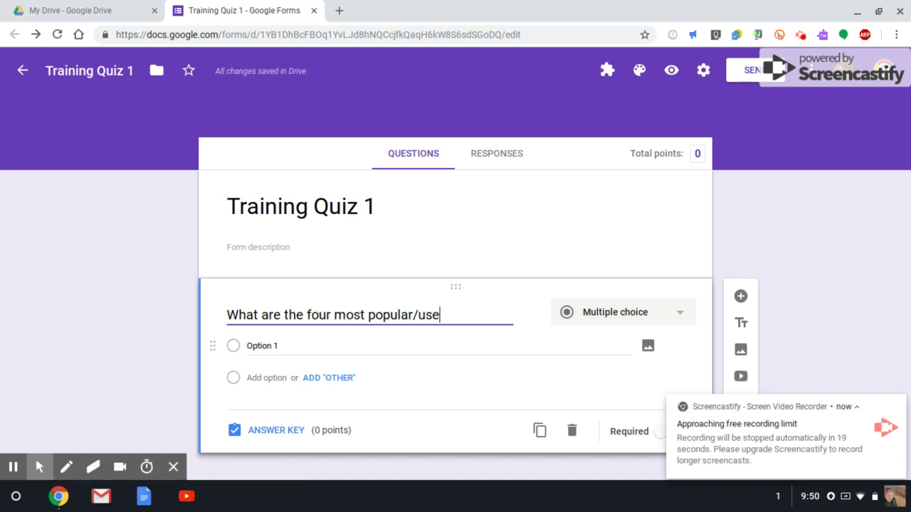
type("d apps on Goo")
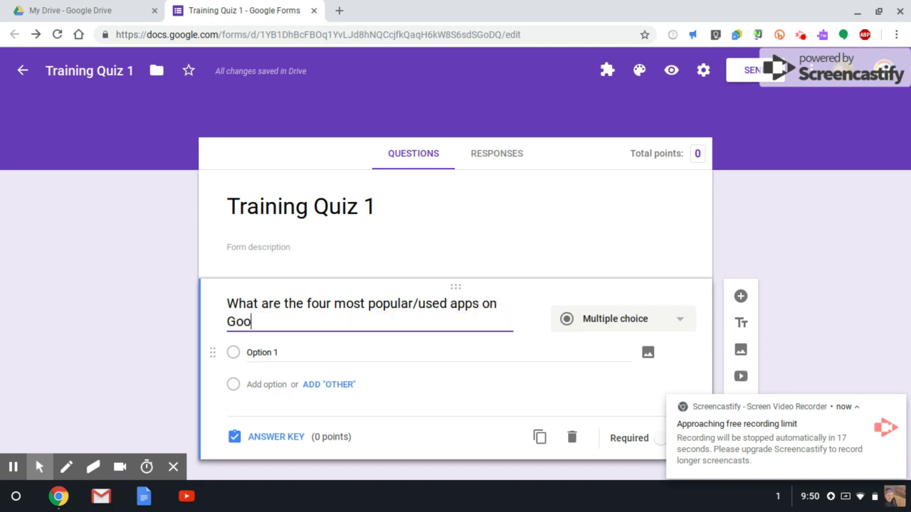
type("gle Suit")
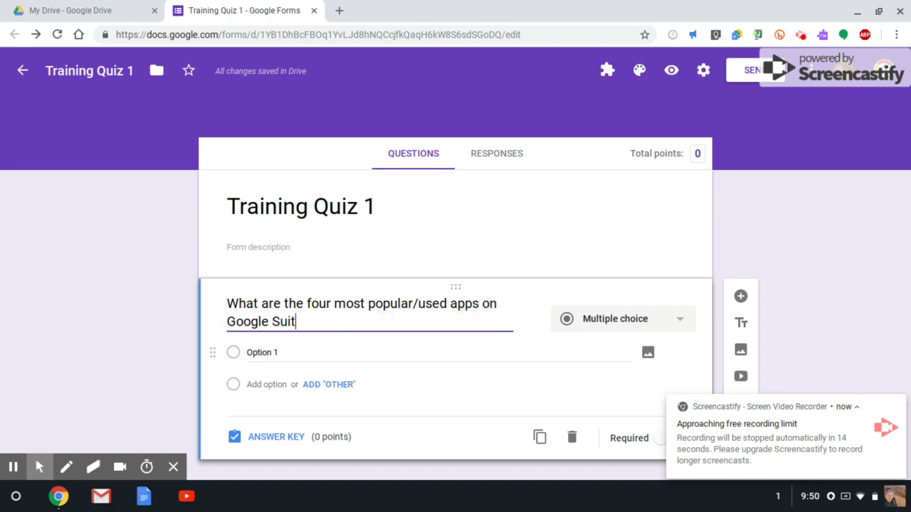
type("e?  Select a")
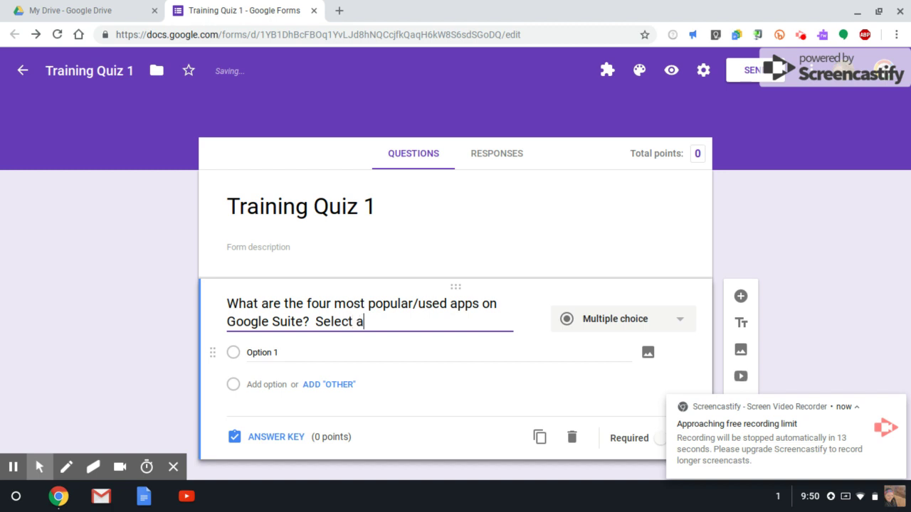
type("ll that apply")
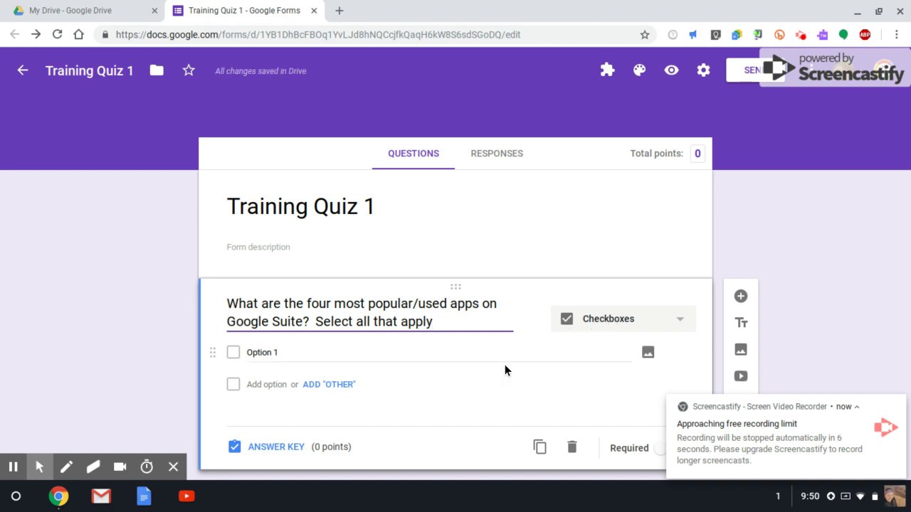
scroll(488, 372, "down", 1)
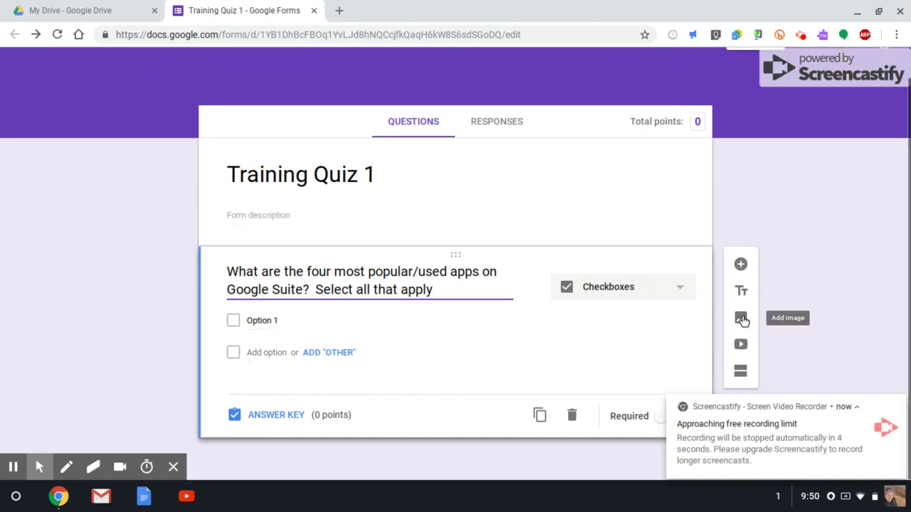